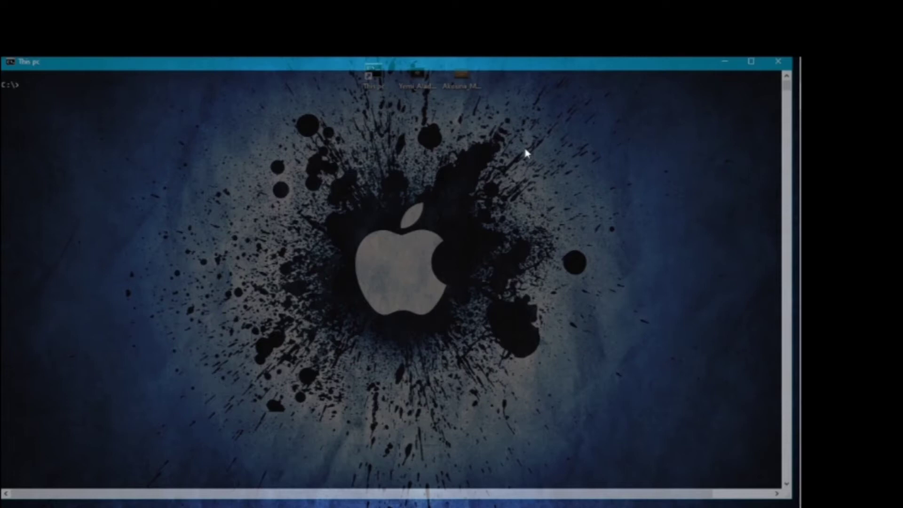
# - Open Topics.png in Photos from the command prompt by completing 'top'
pyautogui.write('top')
pyautogui.press('Tab')
pyautogui.press('Return')
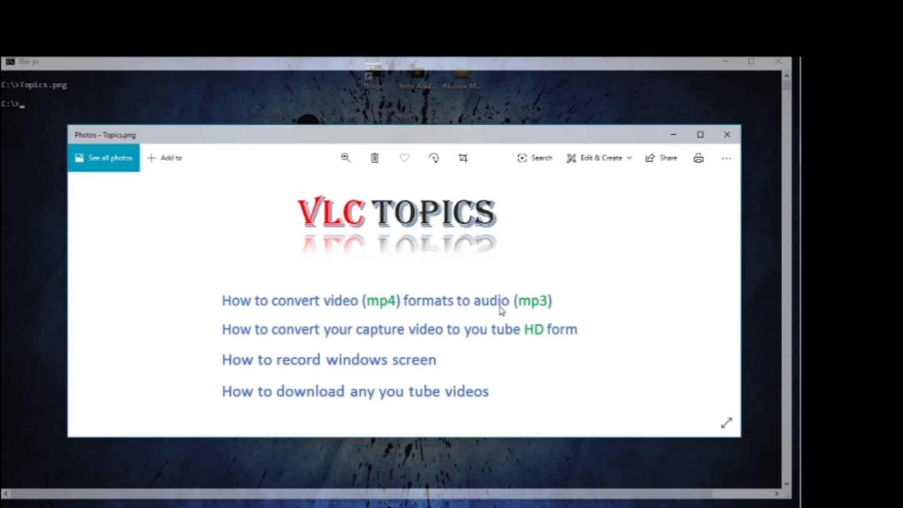
# - Minimize Photos and the command window, then play the Akouna_Manno_Beats video from the desktop
pyautogui.click(674, 137)
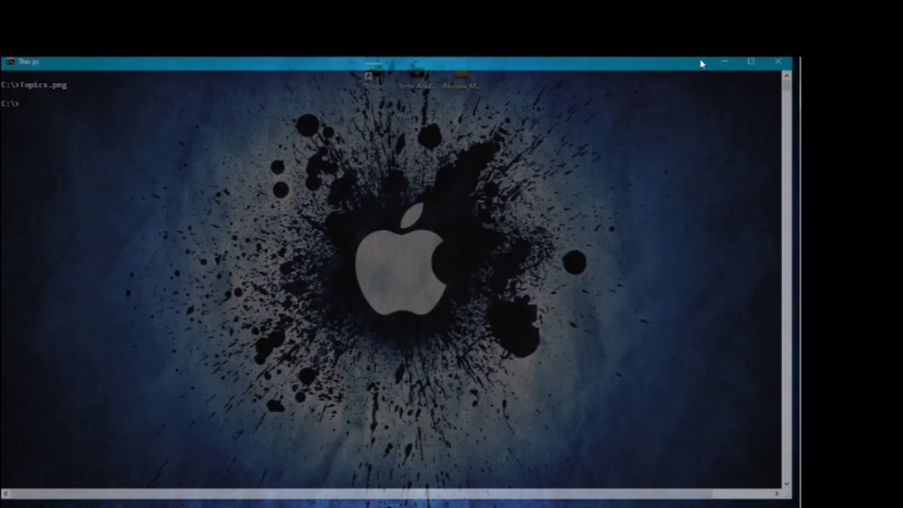
pyautogui.click(727, 64)
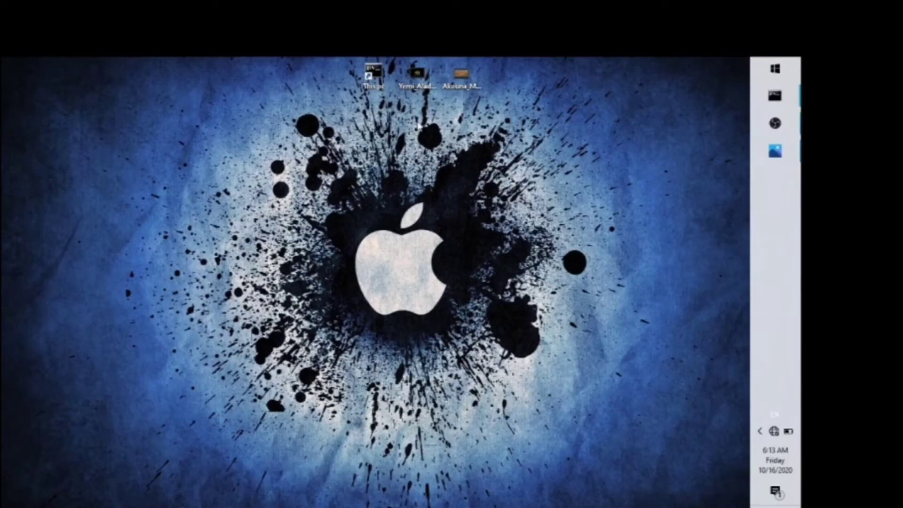
pyautogui.doubleClick(458, 76)
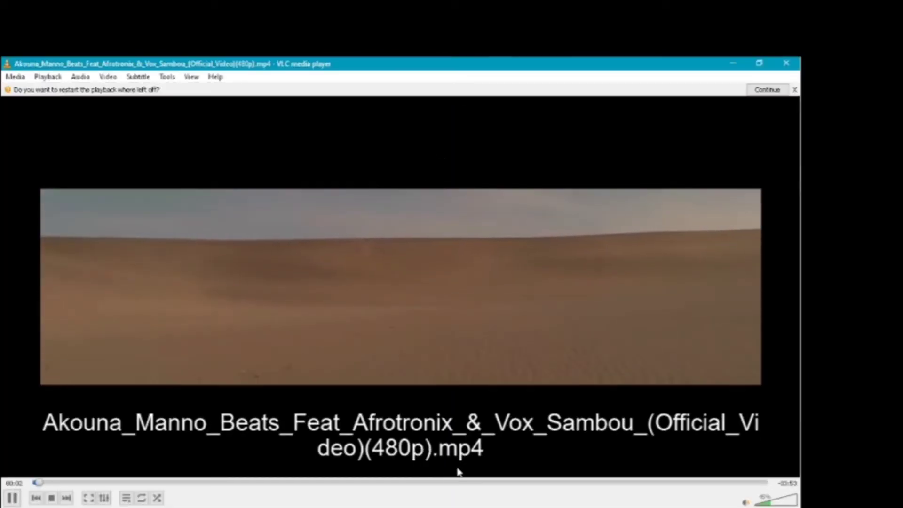
# - Adjust the playback volume down to 0%, close VLC, and bring up the desktop menu
pyautogui.scroll(1, 463, 466)
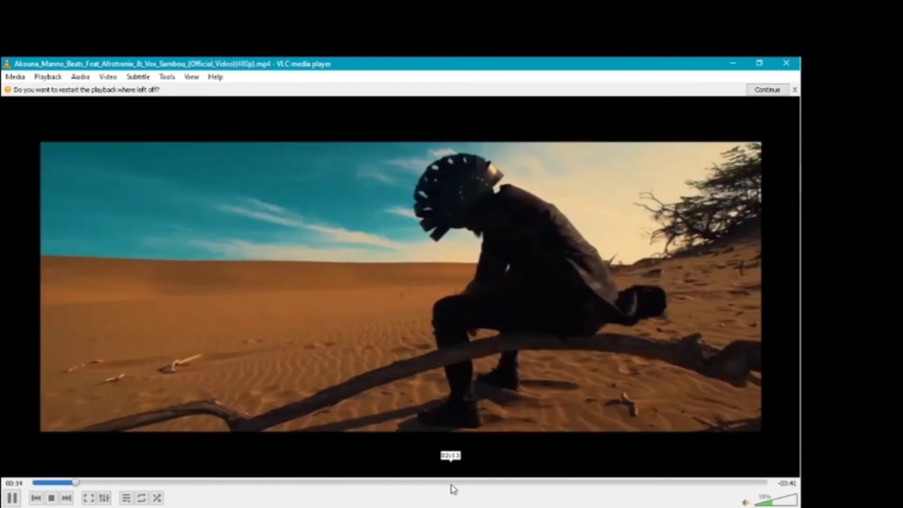
pyautogui.scroll(-1, 585, 403)
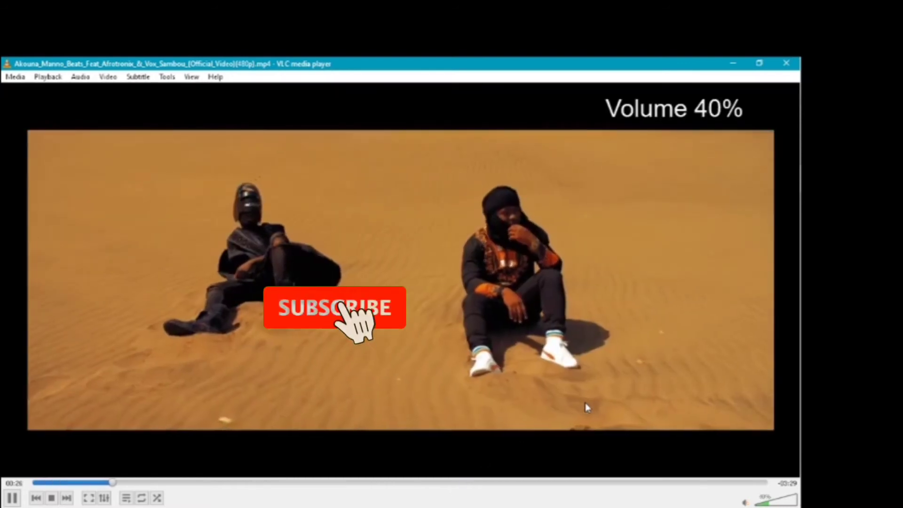
pyautogui.scroll(2, 584, 403)
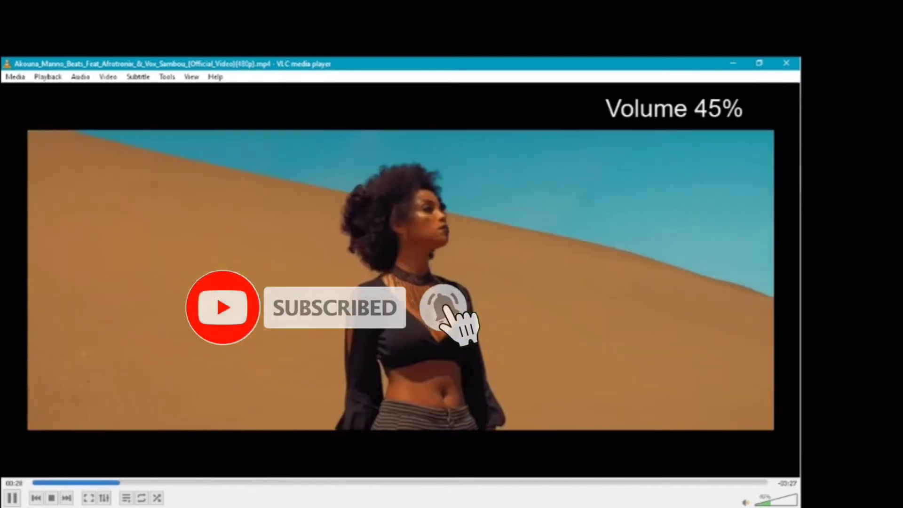
pyautogui.scroll(4, 481, 487)
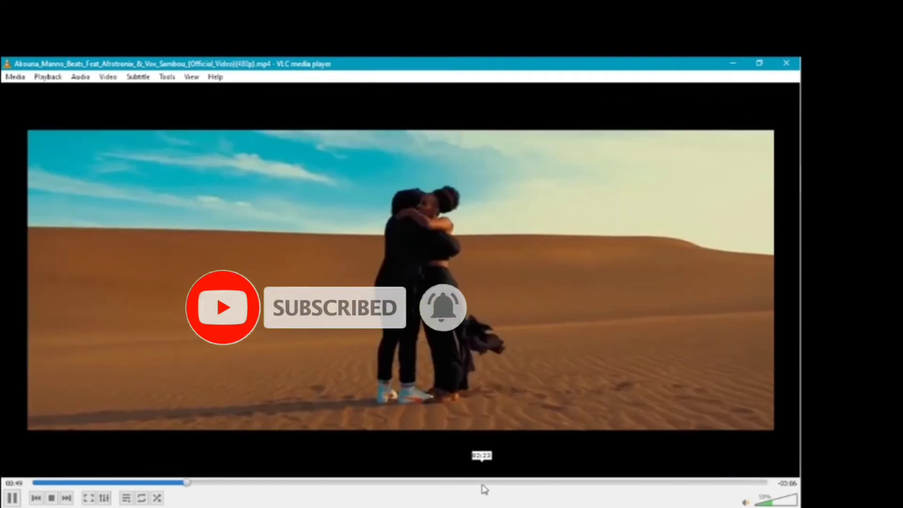
pyautogui.scroll(2, 485, 489)
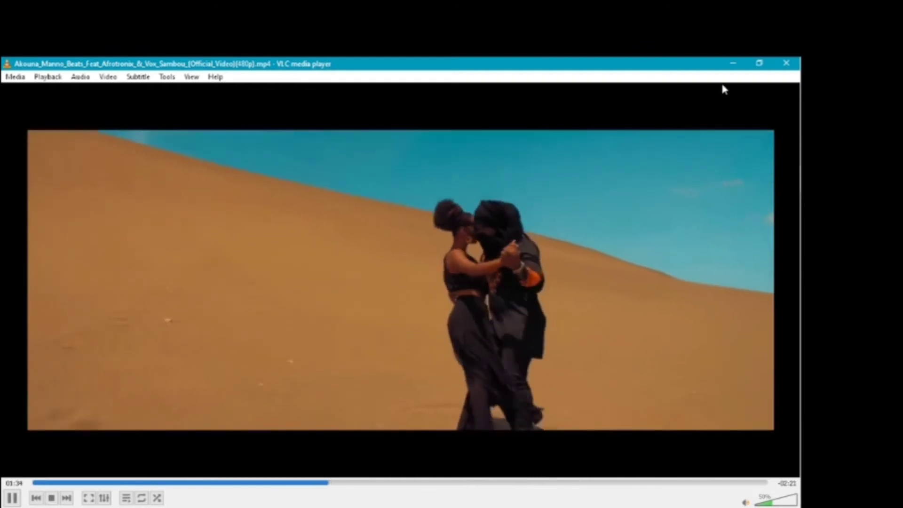
pyautogui.scroll(-4, 684, 254)
pyautogui.scroll(-2, 684, 254)
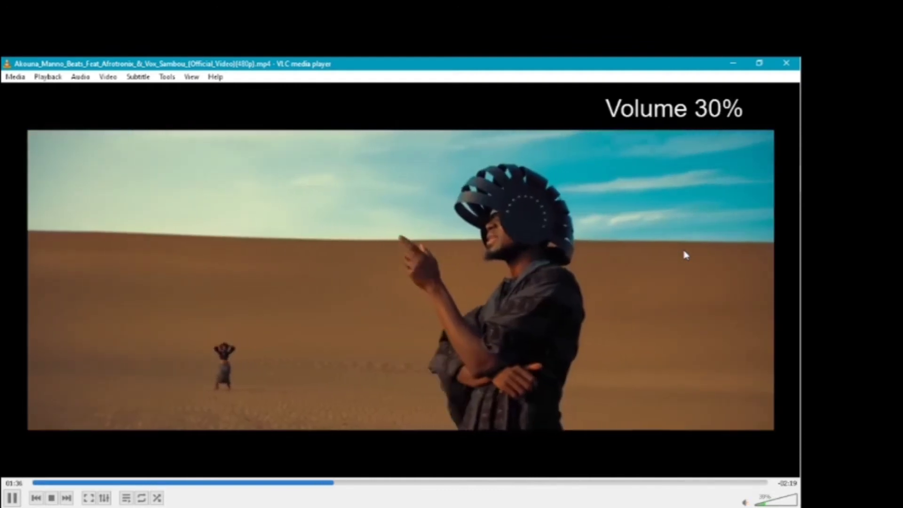
pyautogui.scroll(-6, 687, 256)
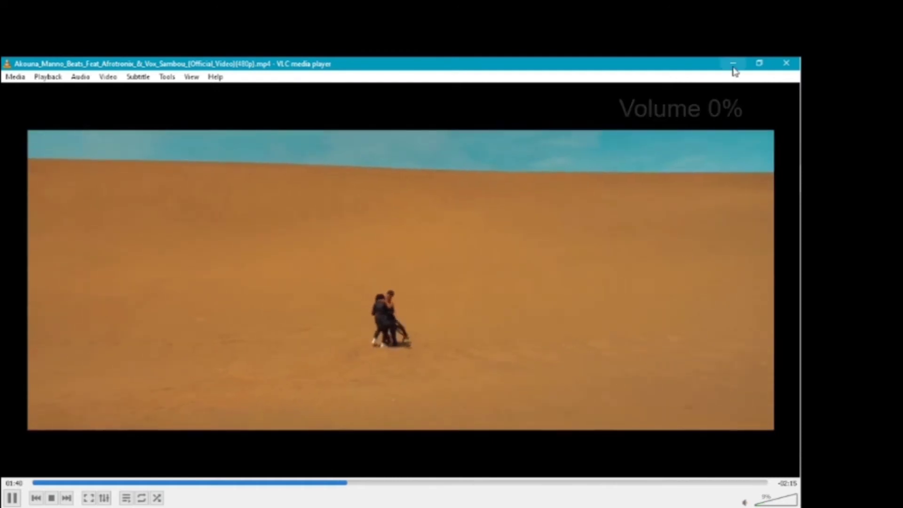
pyautogui.click(786, 63)
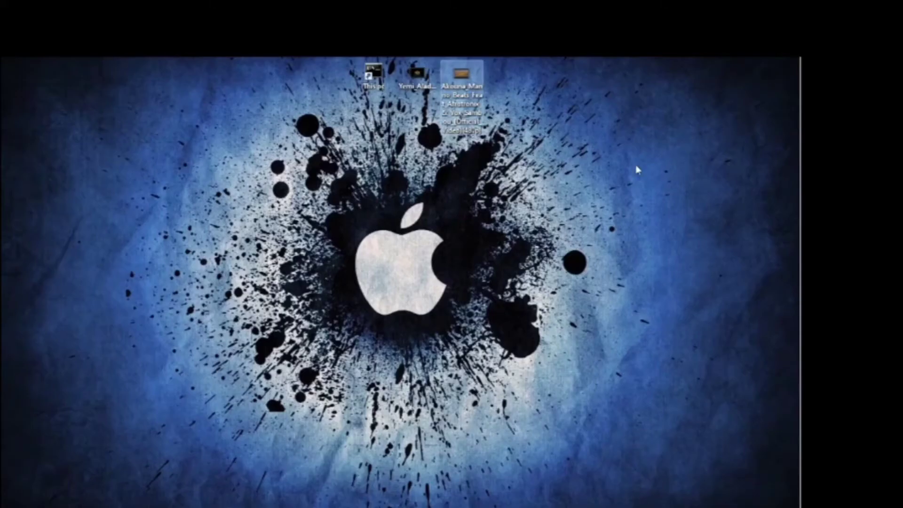
pyautogui.rightClick(543, 175)
# - Refresh the desktop and launch VLC by running 'vlc' in the Command Prompt
pyautogui.click(563, 208)
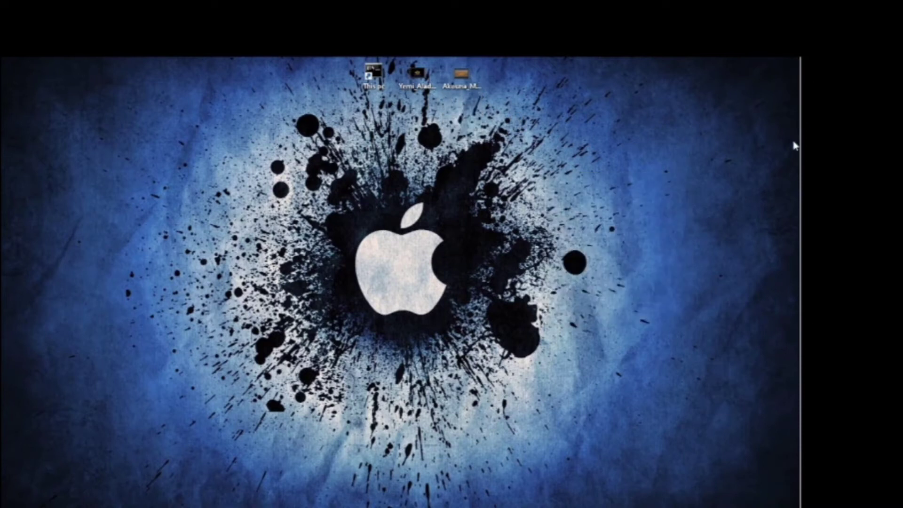
pyautogui.moveTo(799, 141)
pyautogui.moveTo(771, 98)
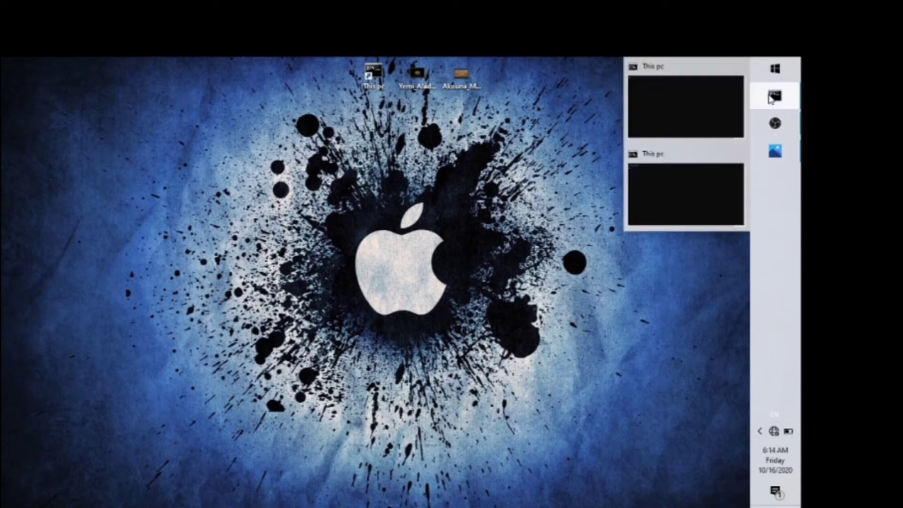
pyautogui.click(714, 170)
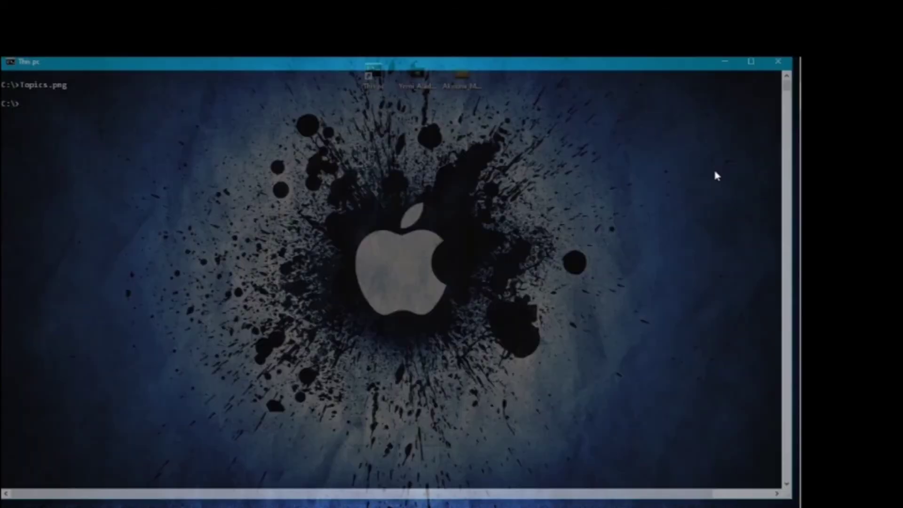
pyautogui.write('vlc')
pyautogui.press('Tab')
pyautogui.press('Return')
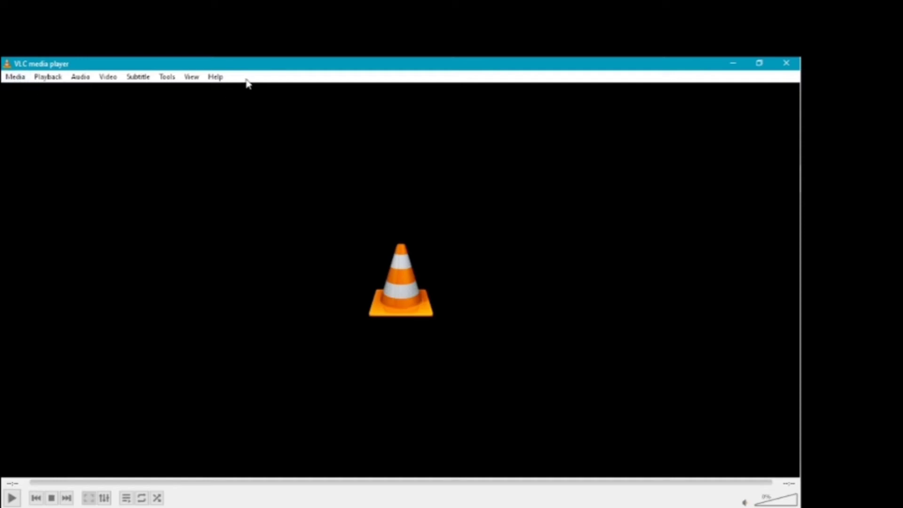
pyautogui.click(216, 77)
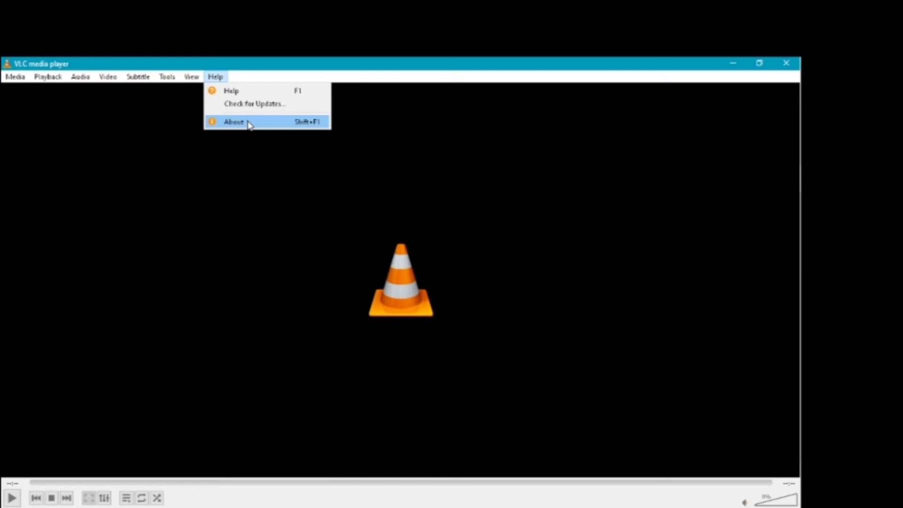
pyautogui.click(249, 123)
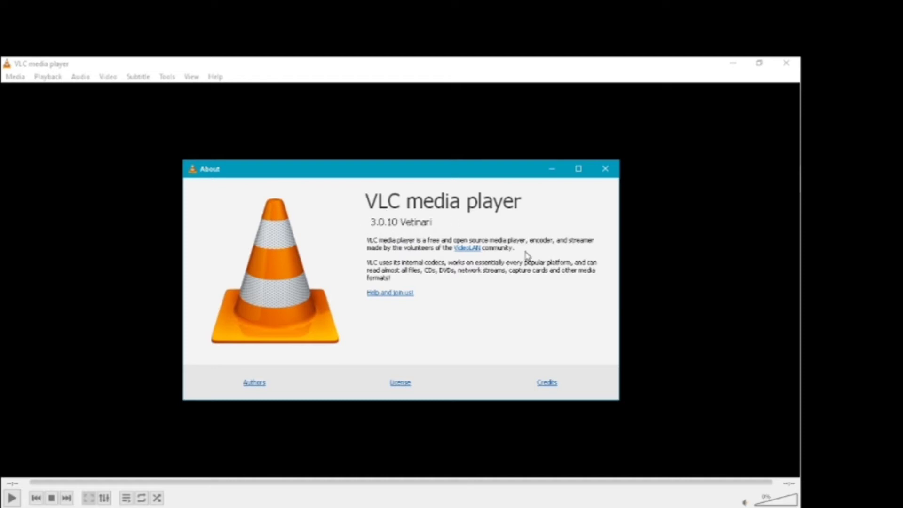
pyautogui.click(607, 170)
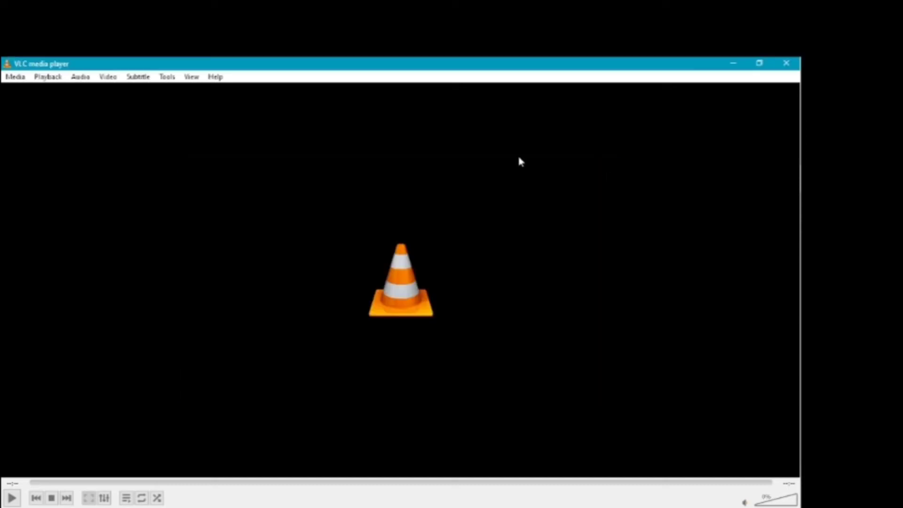
pyautogui.click(218, 78)
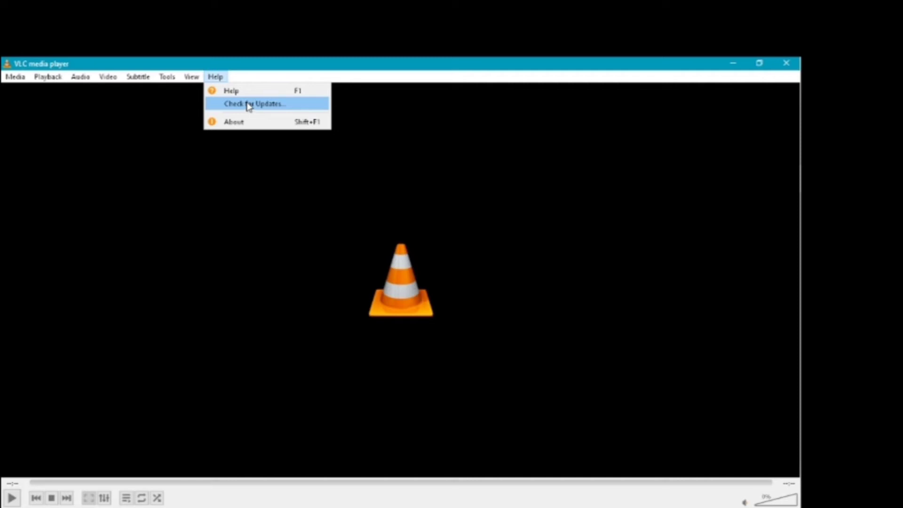
pyautogui.click(223, 81)
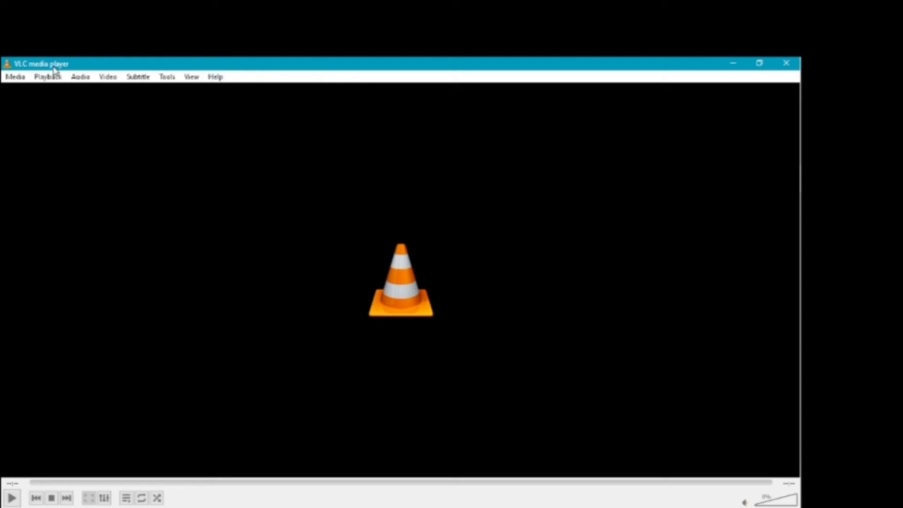
# - Start Media > Convert / Save and add the Akouna_Manno_Beats MP4 from the Desktop
pyautogui.click(25, 80)
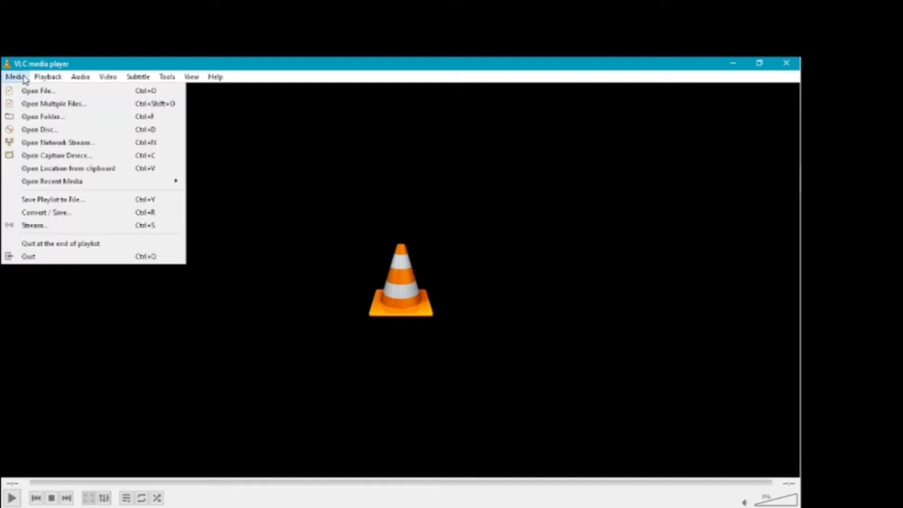
pyautogui.click(55, 214)
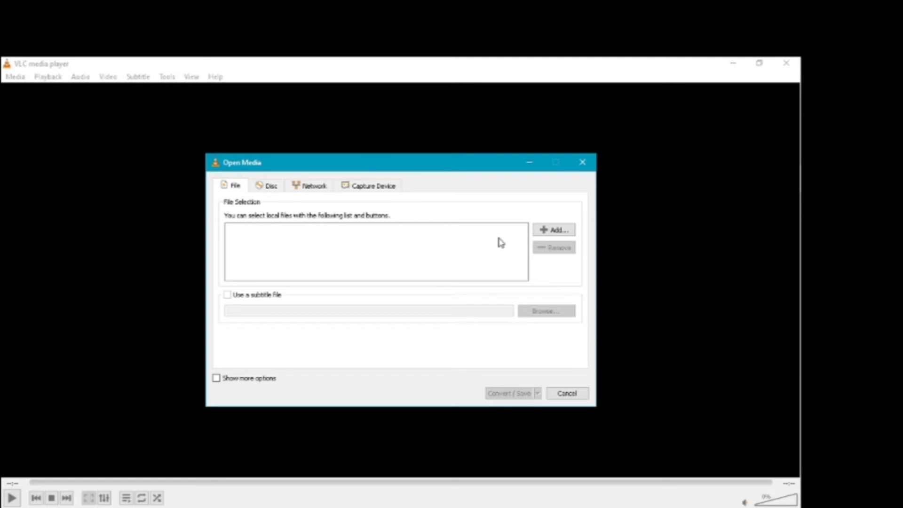
pyautogui.click(542, 230)
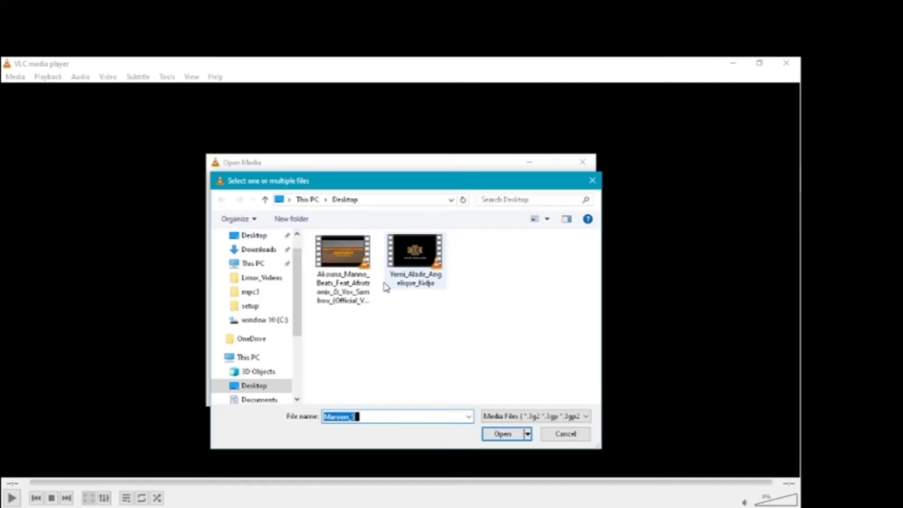
pyautogui.click(346, 262)
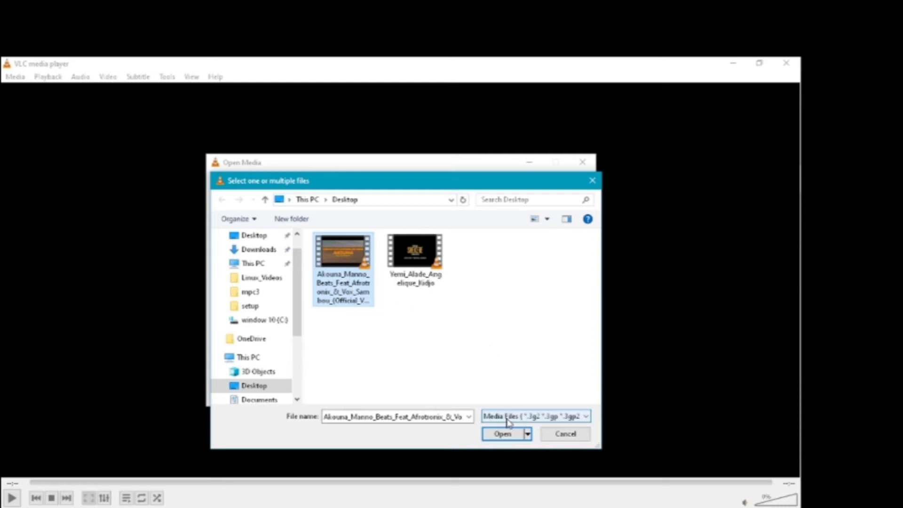
pyautogui.click(528, 435)
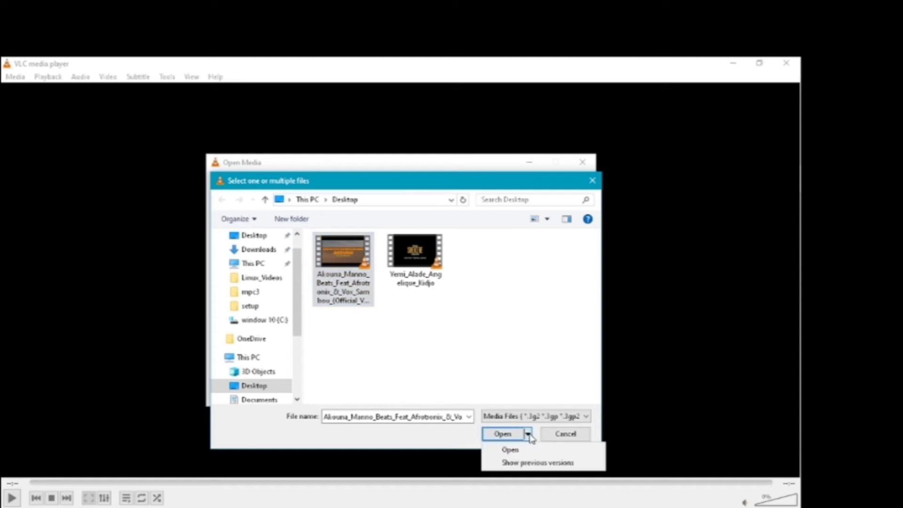
pyautogui.click(511, 436)
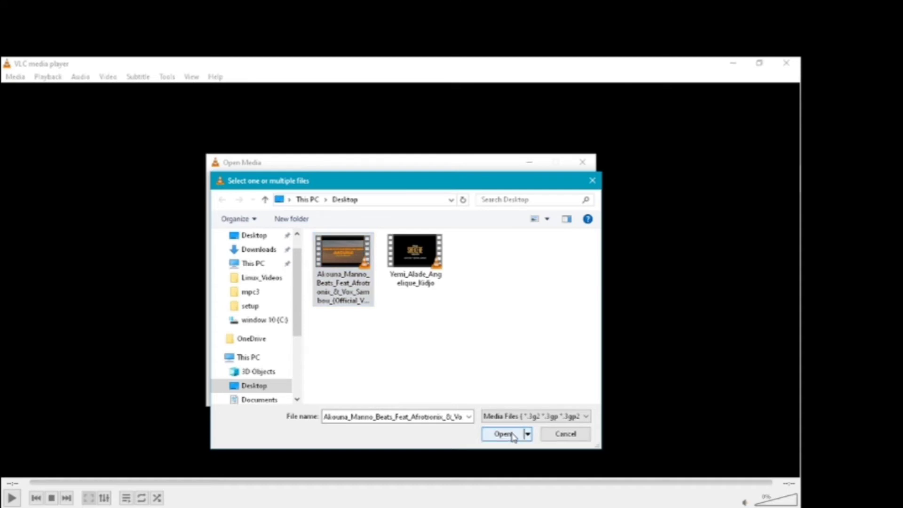
pyautogui.click(503, 435)
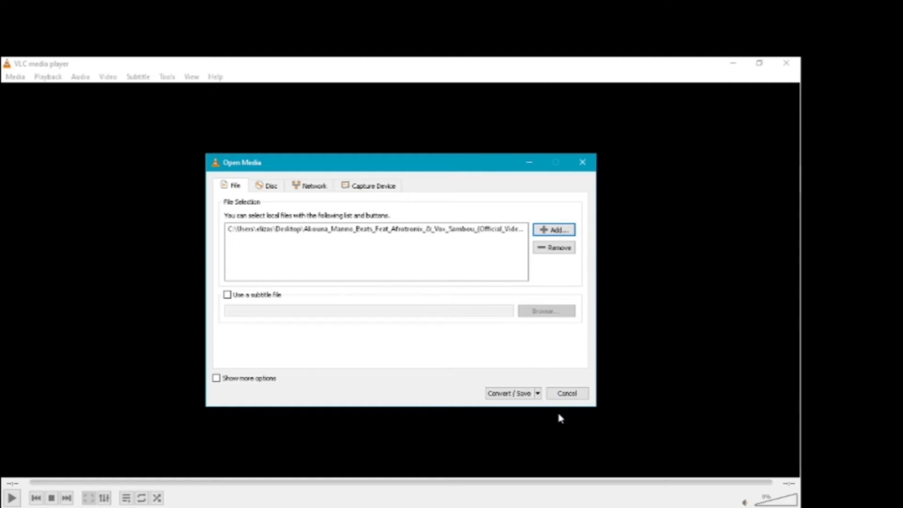
pyautogui.click(536, 395)
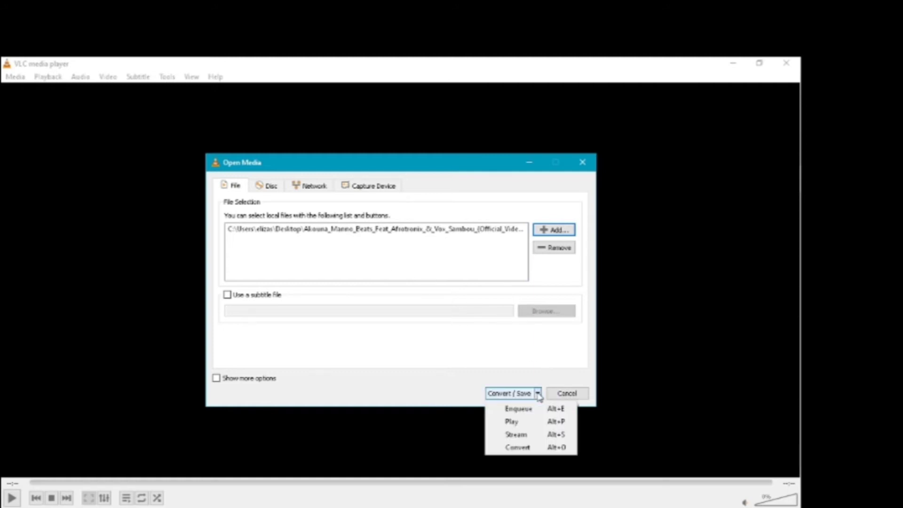
# - Choose Convert with the Audio - MP3 profile and browse for the output file
pyautogui.click(544, 449)
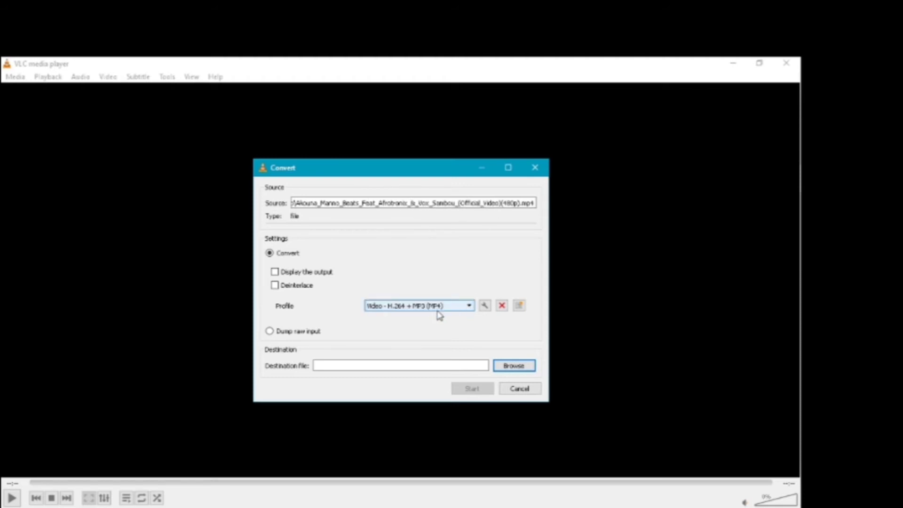
pyautogui.click(471, 307)
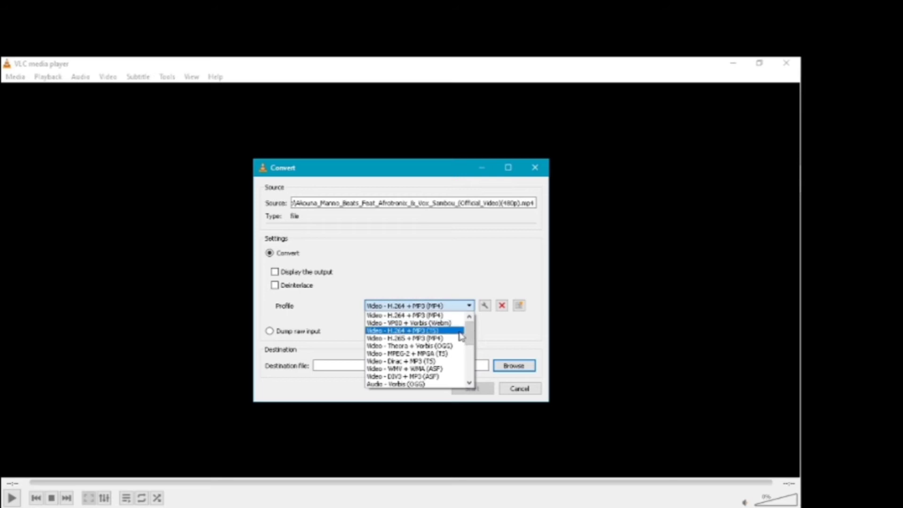
pyautogui.scroll(-2, 457, 337)
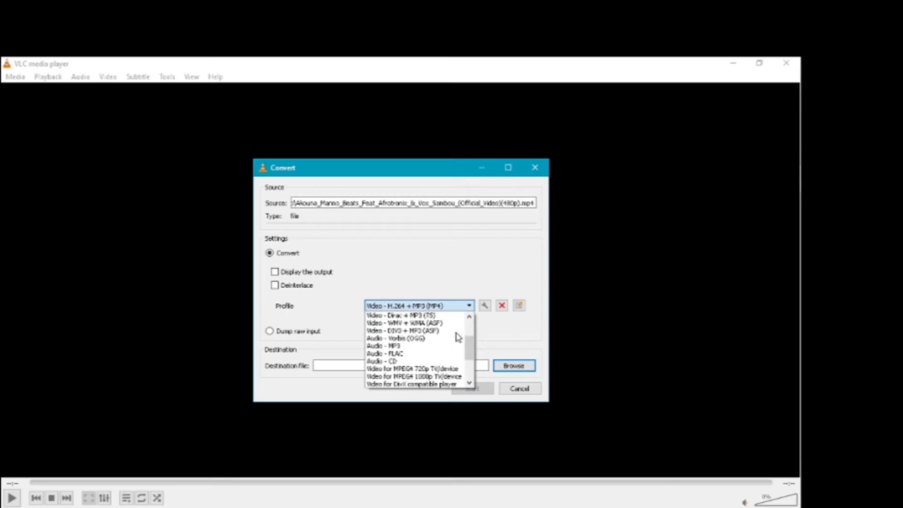
pyautogui.click(397, 347)
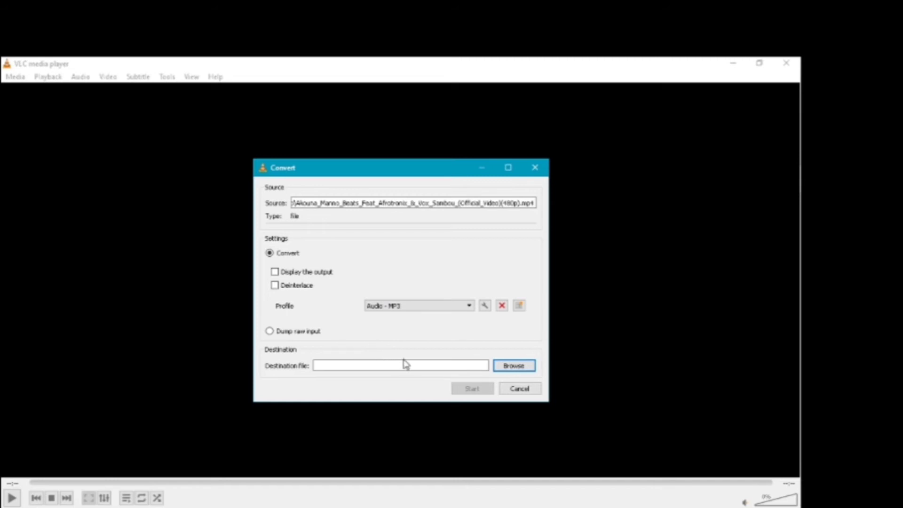
pyautogui.click(499, 369)
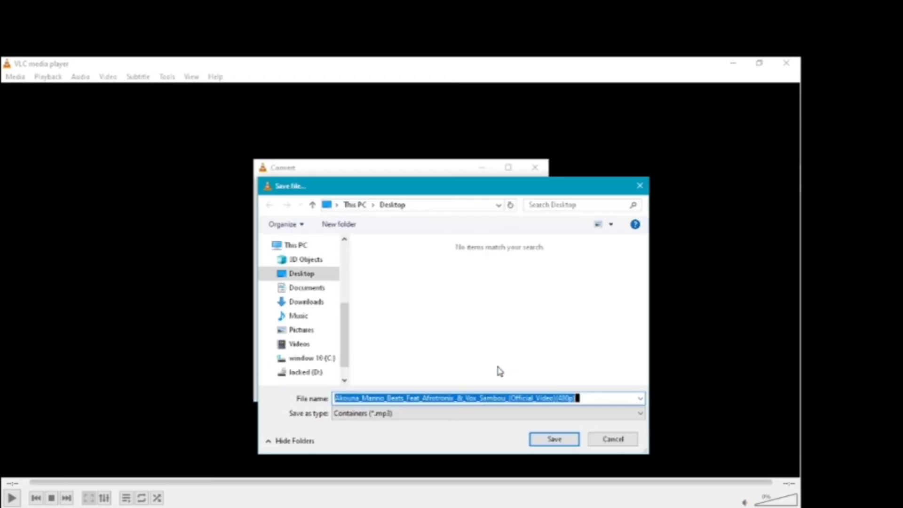
# - Save the output to the Desktop as Akouna_Manno_Beats (480p)1.mp3 and start converting
pyautogui.click(308, 279)
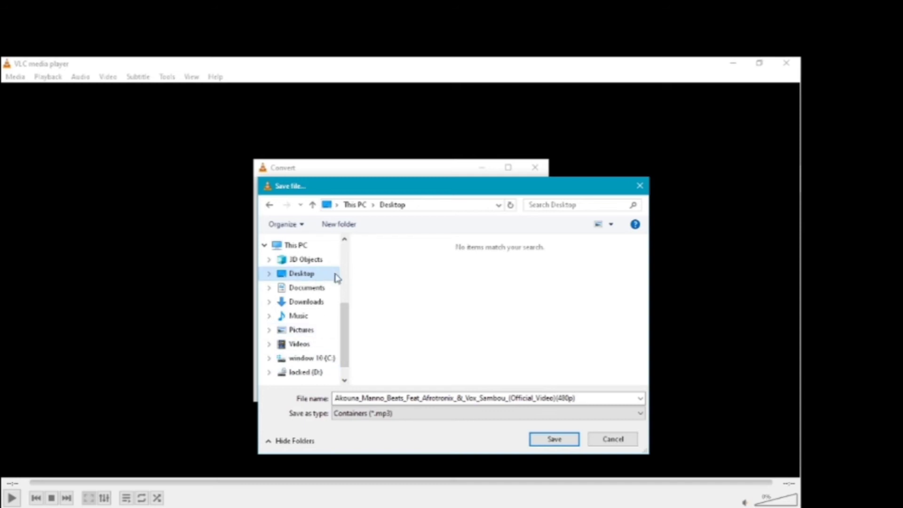
pyautogui.click(556, 398)
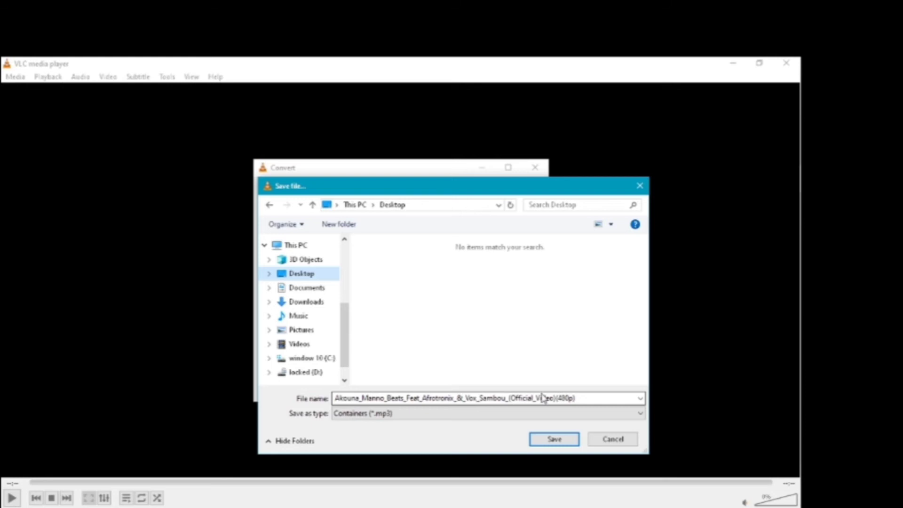
pyautogui.click(579, 399)
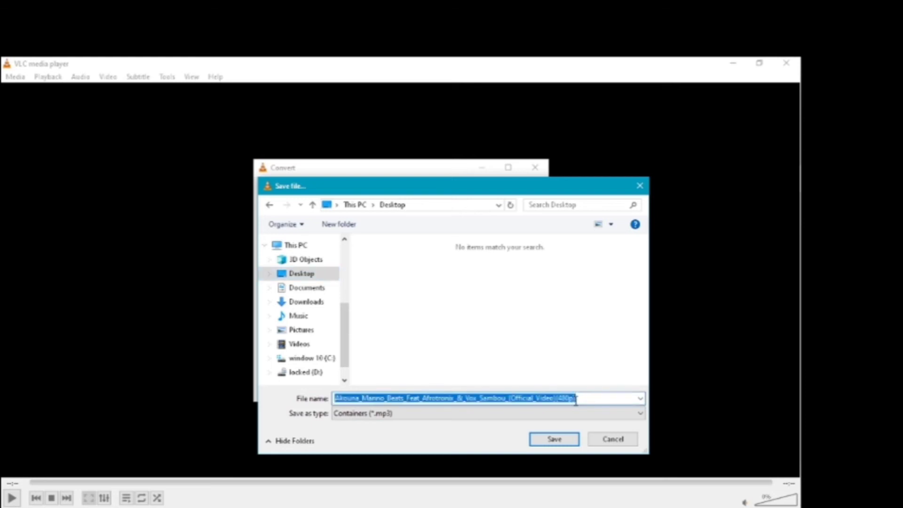
pyautogui.click(578, 399)
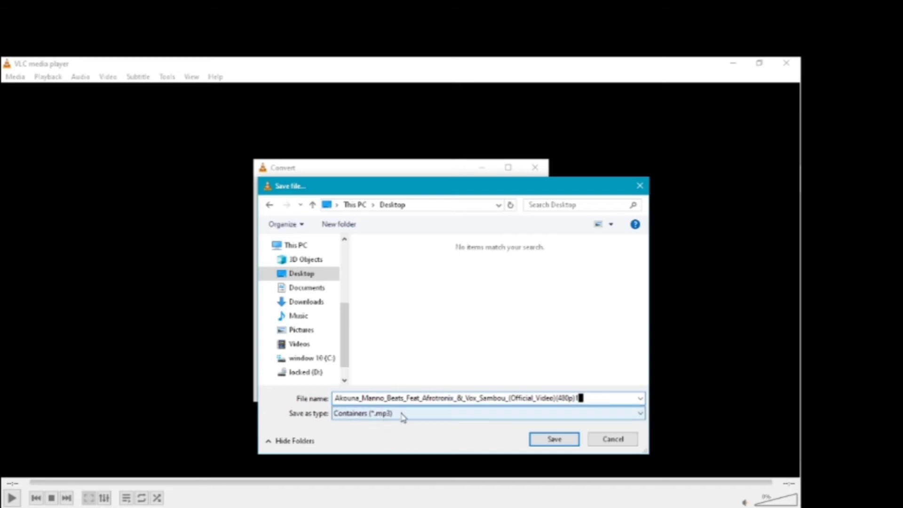
pyautogui.click(554, 440)
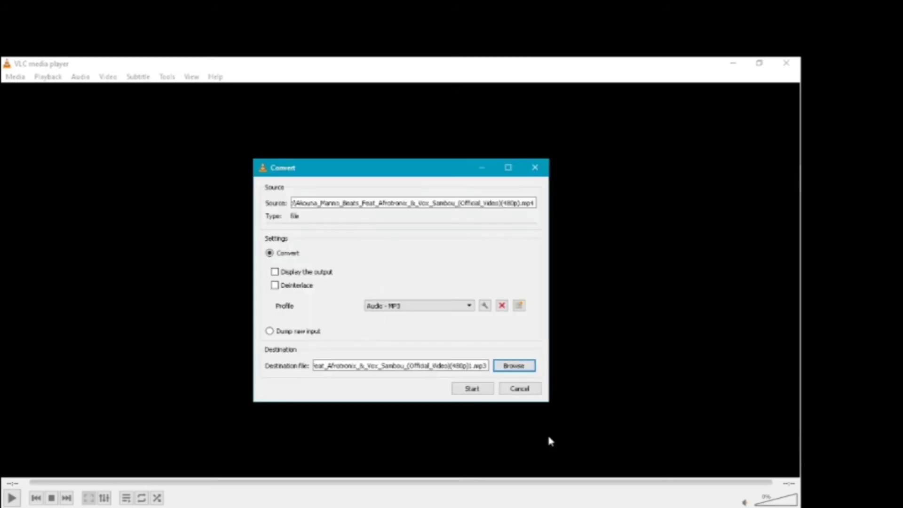
pyautogui.click(472, 390)
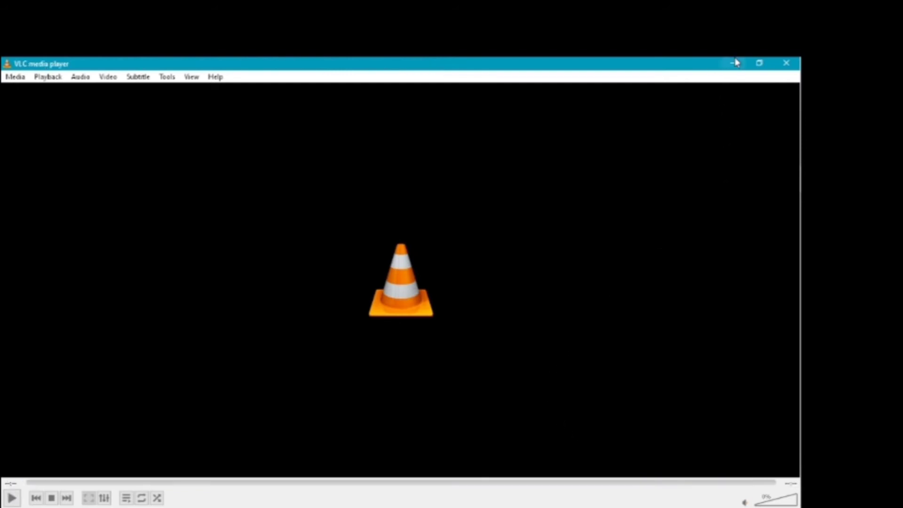
# - Play Akouna_Manno_Beats (480p)1.mp3, raising the volume, restarting the song, then pausing it
pyautogui.click(786, 63)
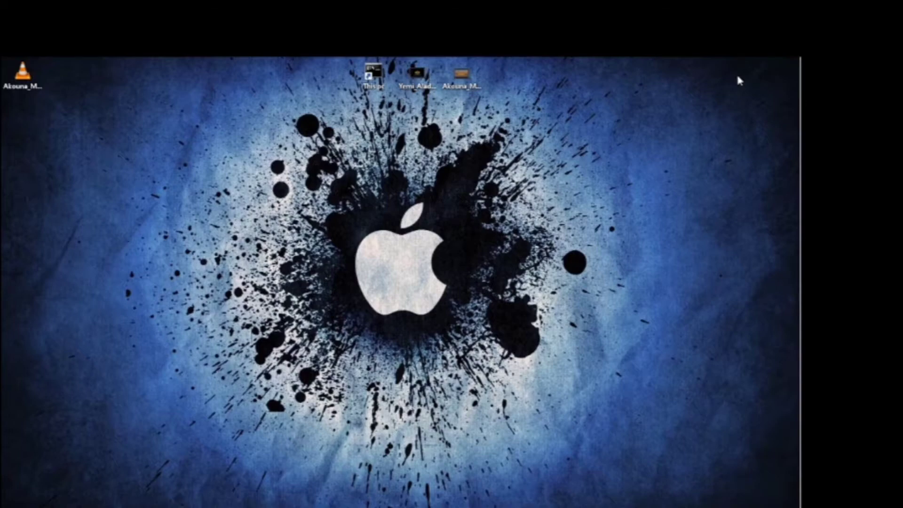
pyautogui.doubleClick(29, 81)
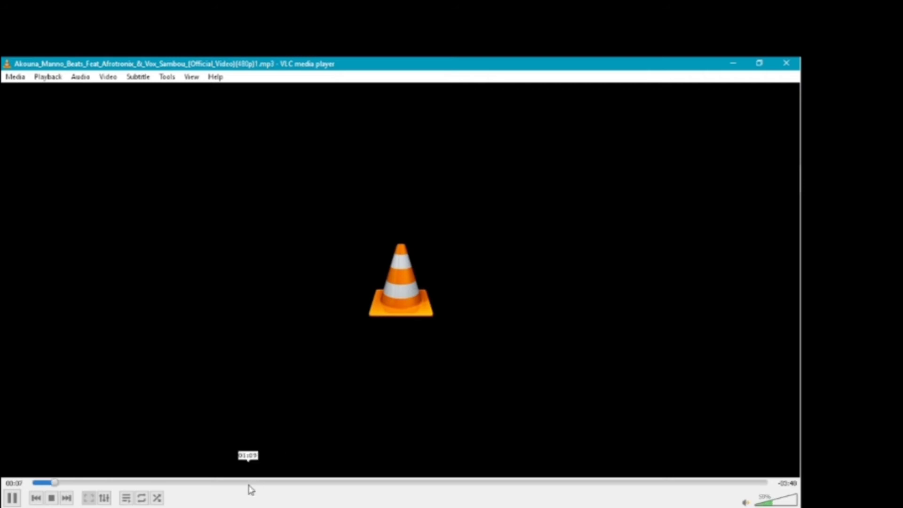
pyautogui.scroll(5, 251, 489)
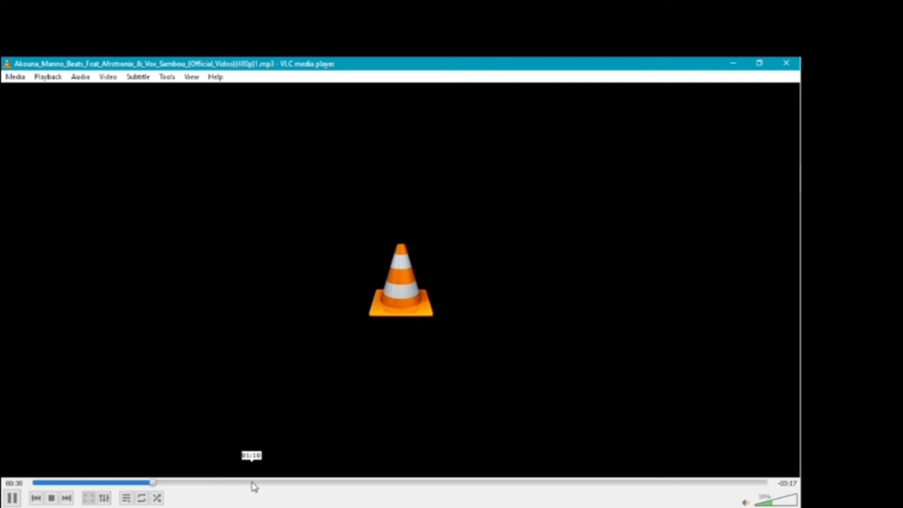
pyautogui.scroll(2, 254, 487)
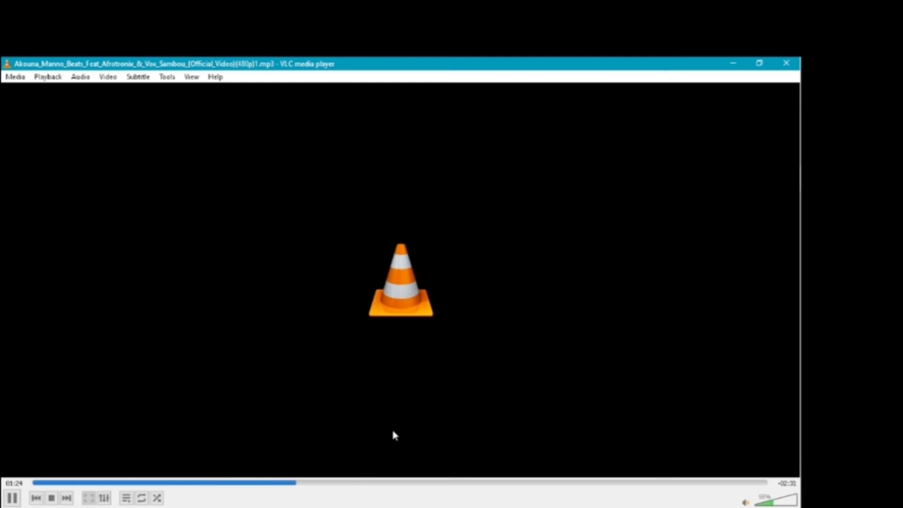
pyautogui.scroll(3, 401, 487)
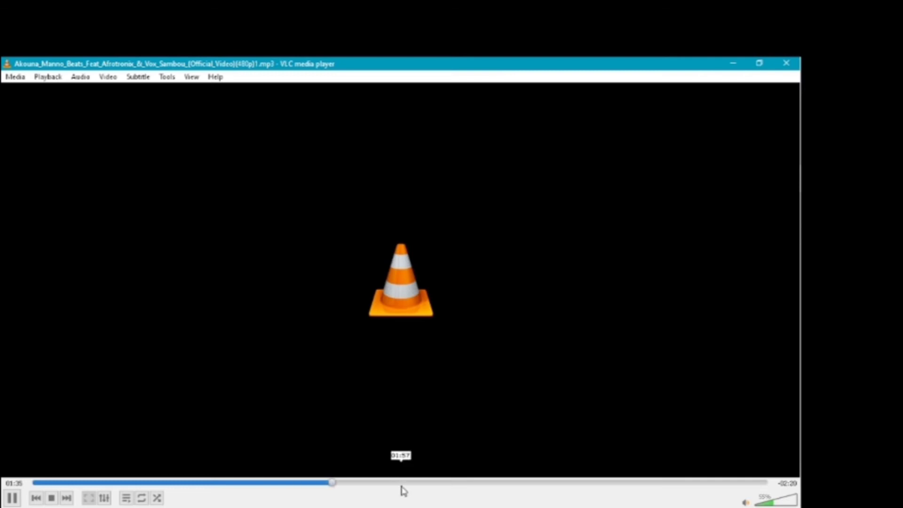
pyautogui.scroll(1, 403, 490)
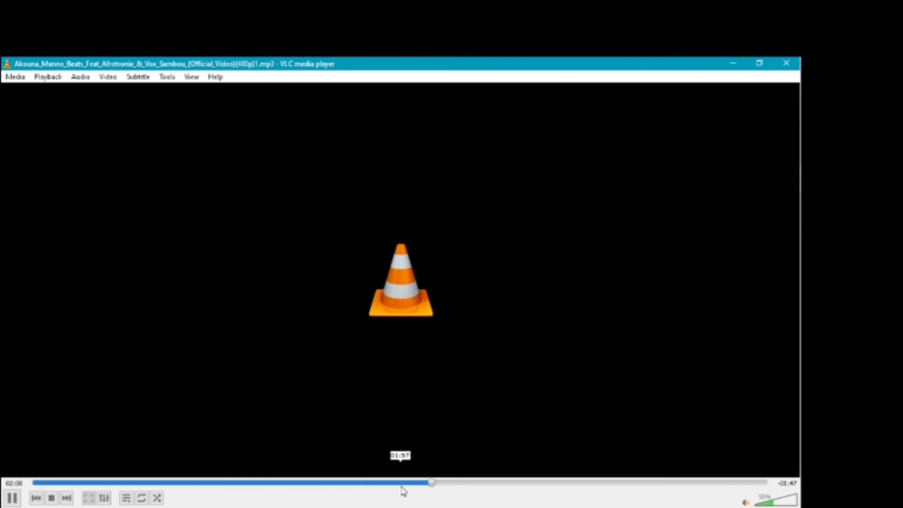
pyautogui.click(35, 483)
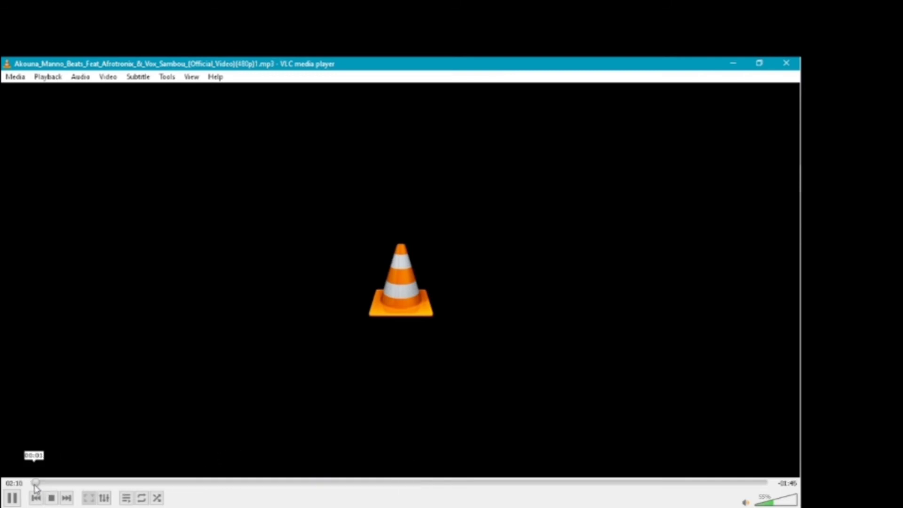
pyautogui.click(12, 499)
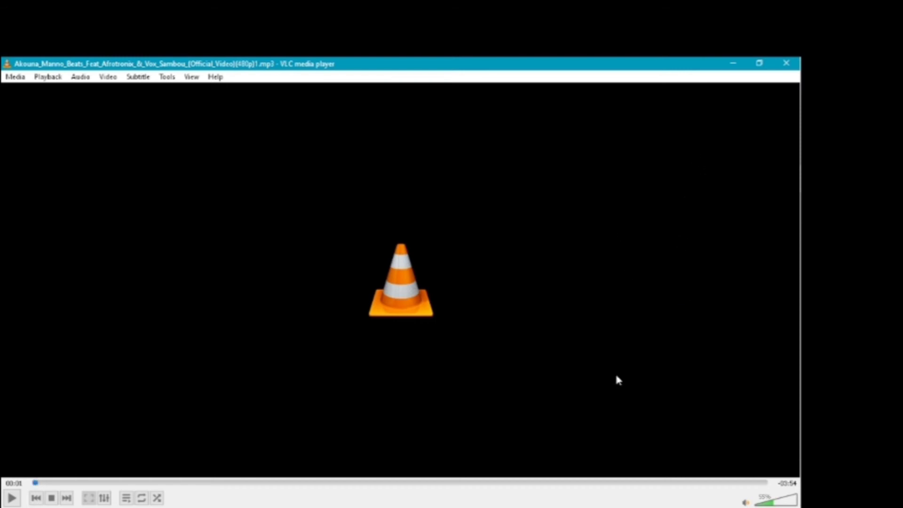
# - Close VLC and refresh the desktop twice
pyautogui.click(786, 64)
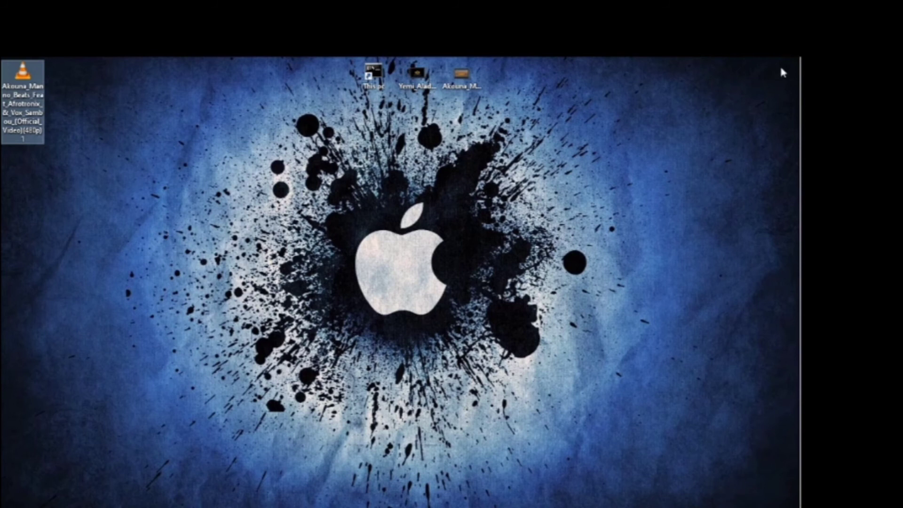
pyautogui.rightClick(443, 179)
pyautogui.click(473, 217)
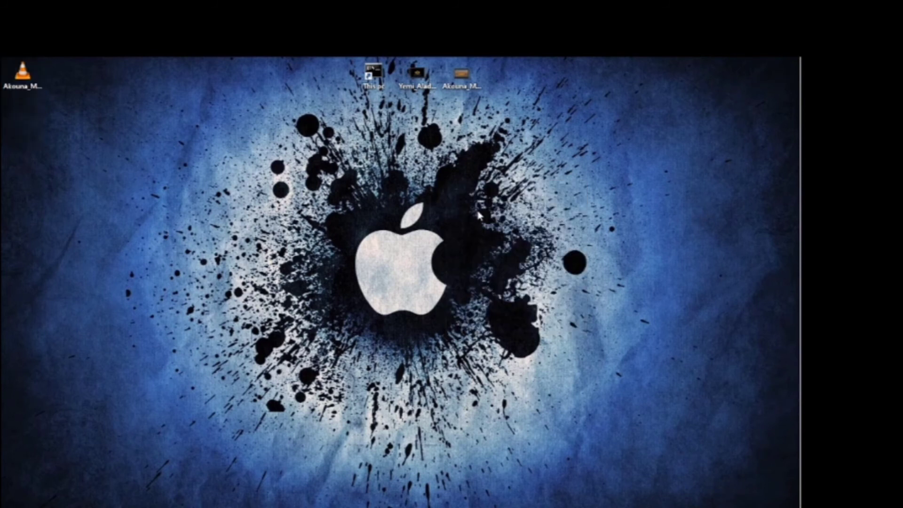
pyautogui.rightClick(478, 209)
pyautogui.click(501, 243)
pyautogui.moveTo(801, 242)
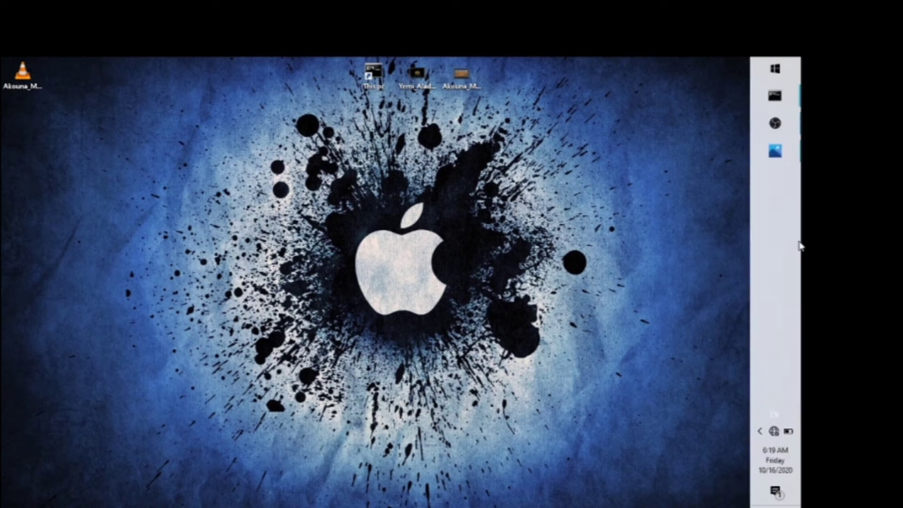
pyautogui.click(795, 152)
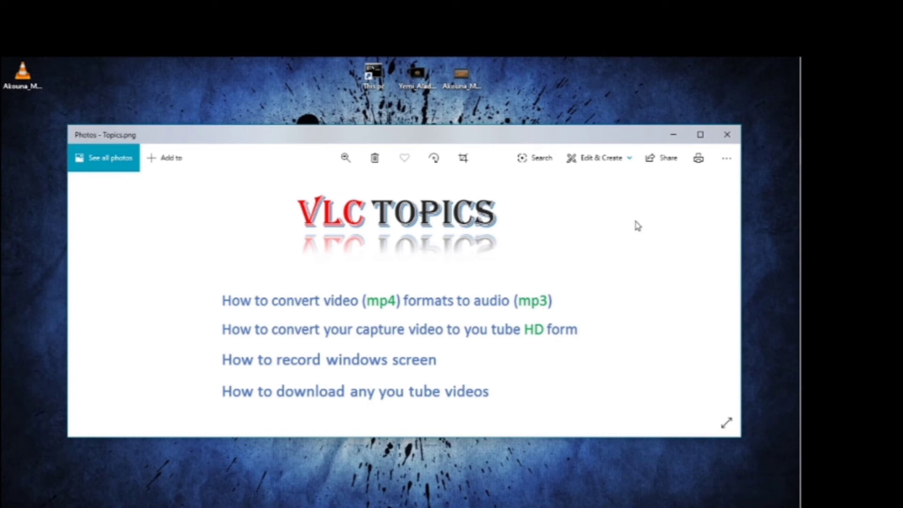
pyautogui.click(677, 135)
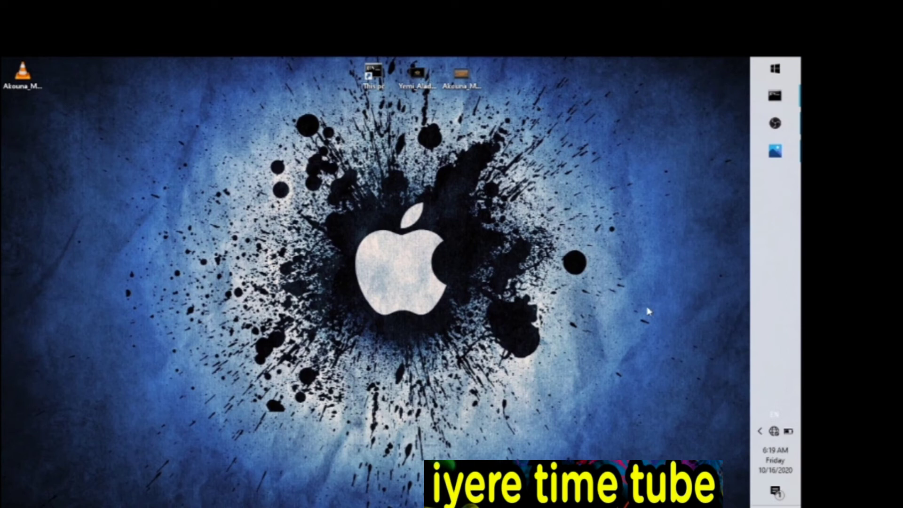
# - Refresh the desktop and rerun the previous vlc command in the Command Prompt
pyautogui.rightClick(579, 296)
pyautogui.click(598, 329)
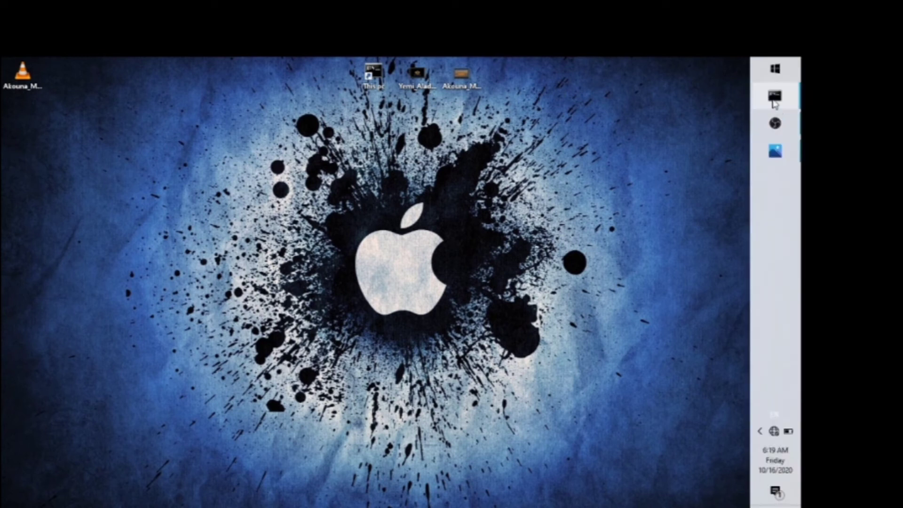
pyautogui.moveTo(776, 96)
pyautogui.click(729, 171)
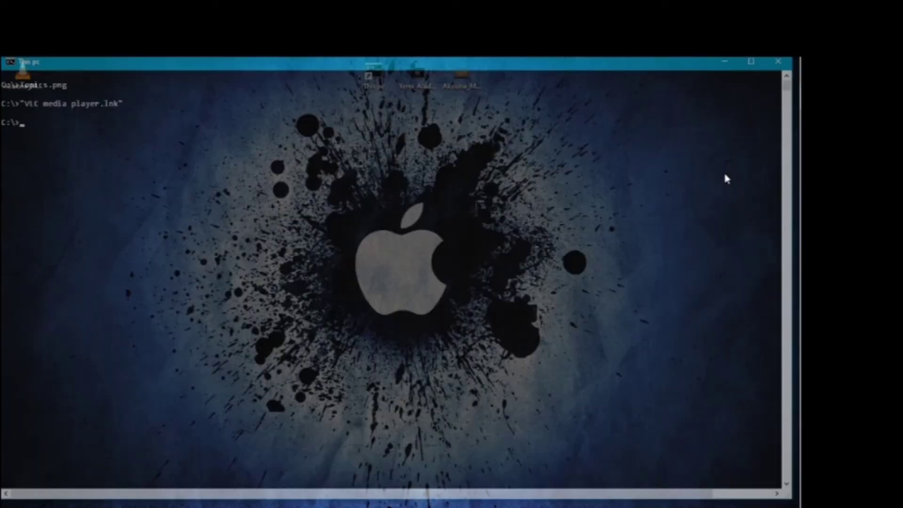
pyautogui.press('Up')
pyautogui.press('Return')
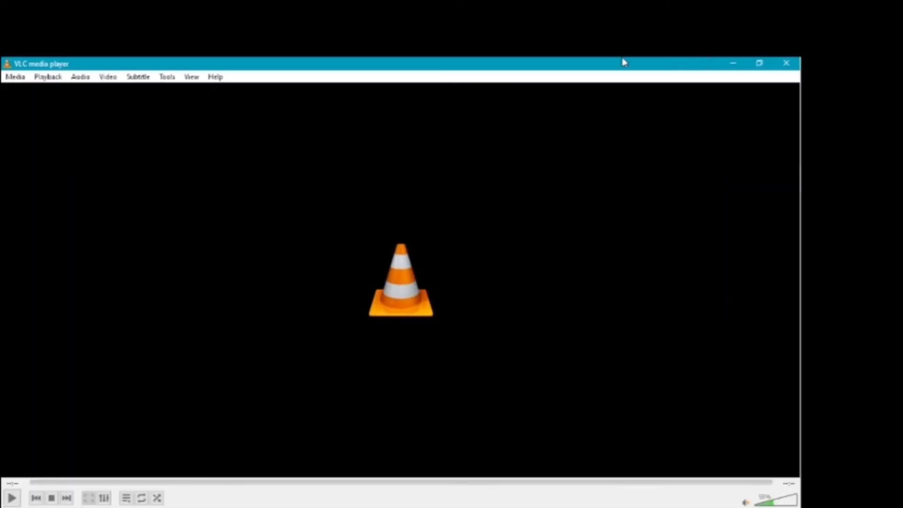
# - Add Yemi_Alade_Angelique_Kidjo.mp4 from the Desktop in Convert / Save and choose Convert
pyautogui.click(18, 79)
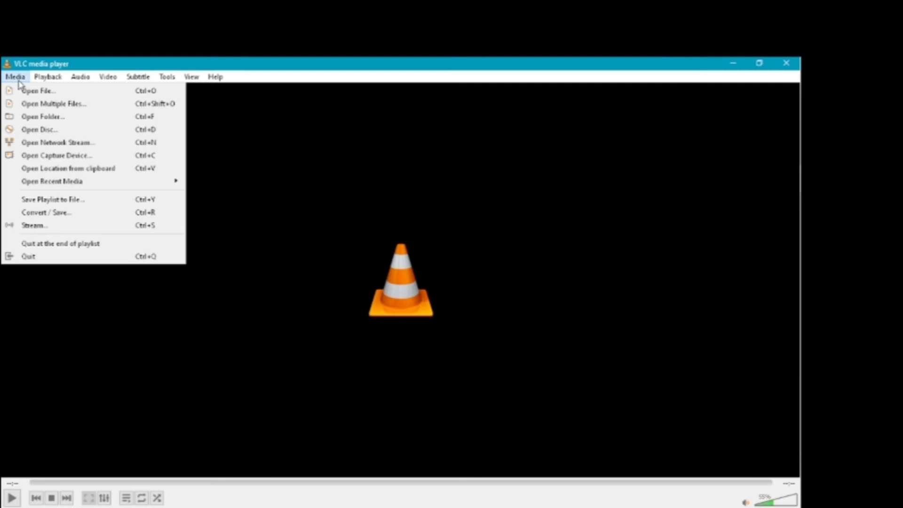
pyautogui.click(57, 216)
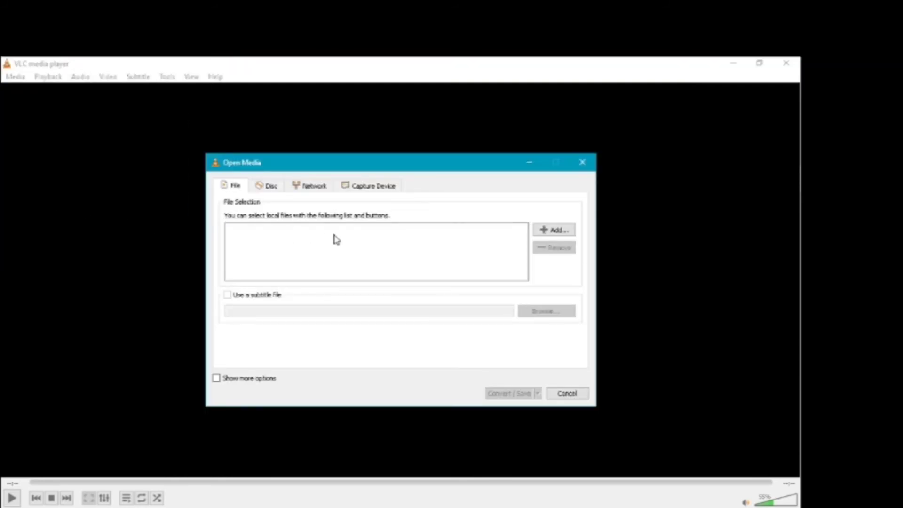
pyautogui.click(565, 236)
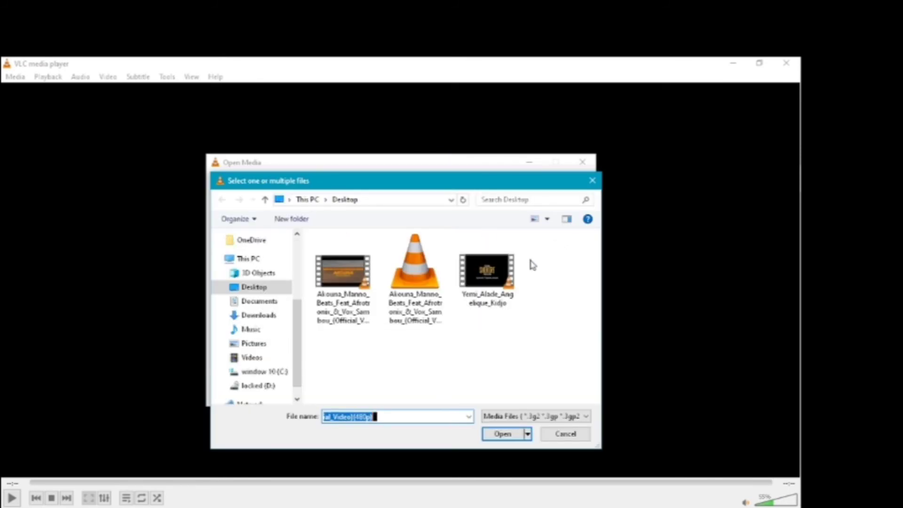
pyautogui.click(495, 282)
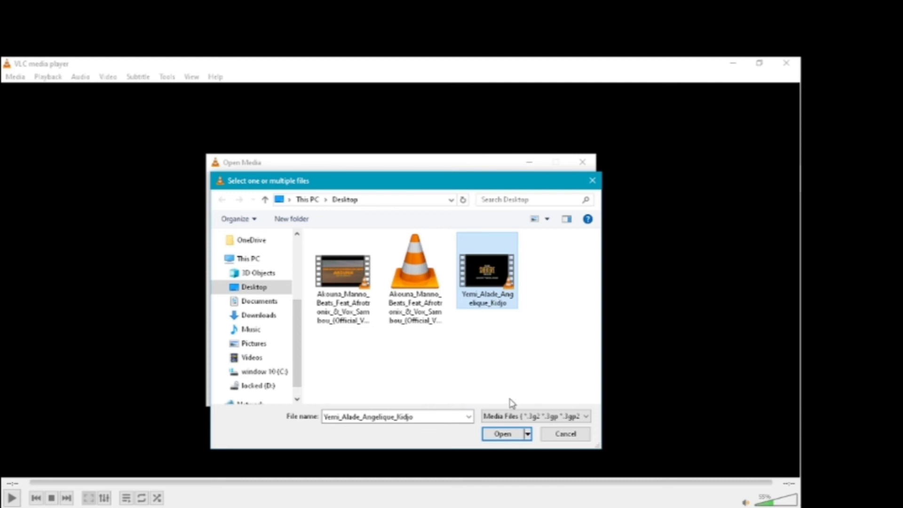
pyautogui.click(513, 435)
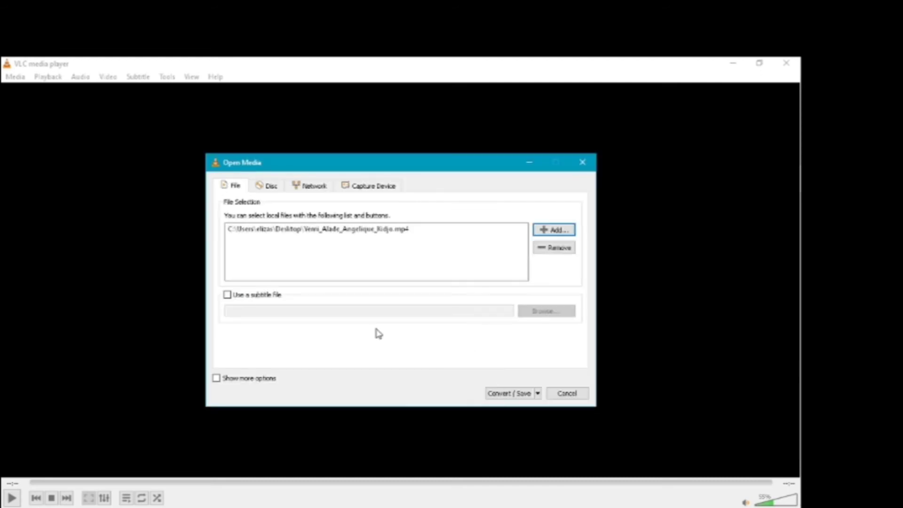
pyautogui.click(538, 394)
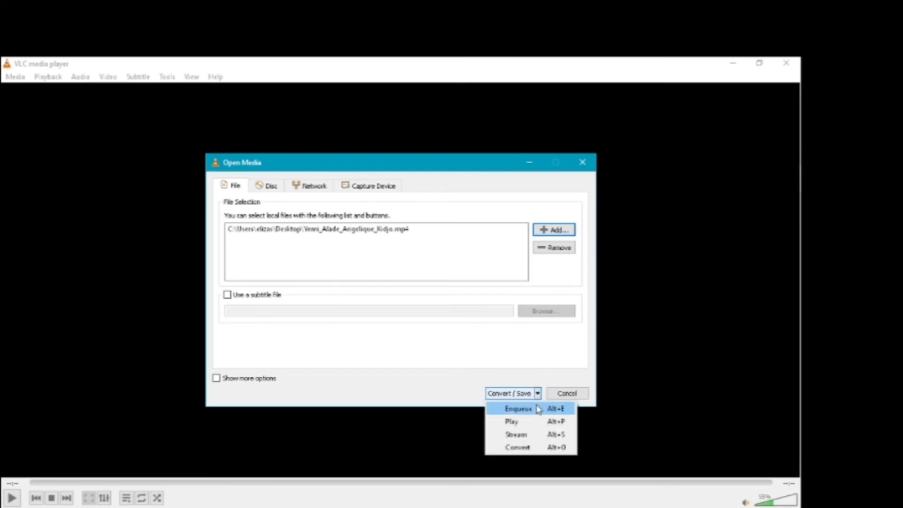
pyautogui.click(538, 447)
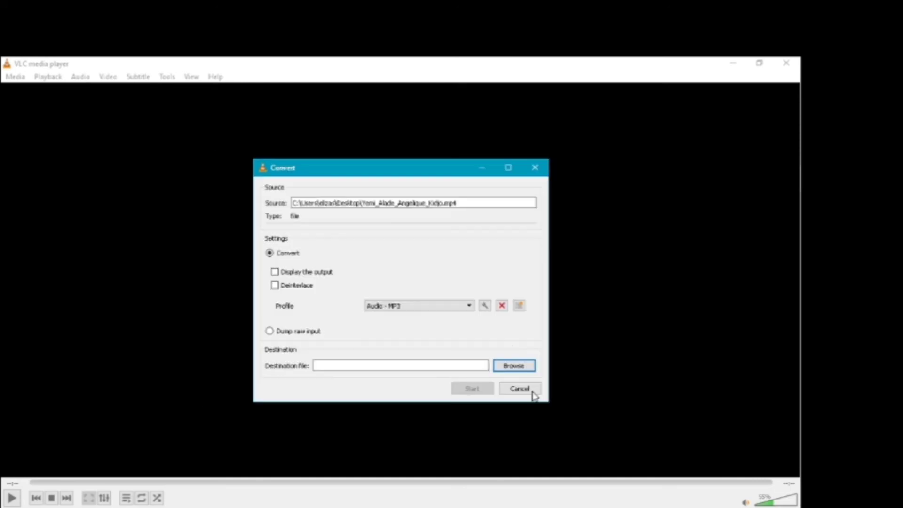
# - Pick the Video for Youtube HD conversion profile, then open the Desktop save dialog for the destination
pyautogui.click(470, 307)
pyautogui.scroll(-4, 463, 331)
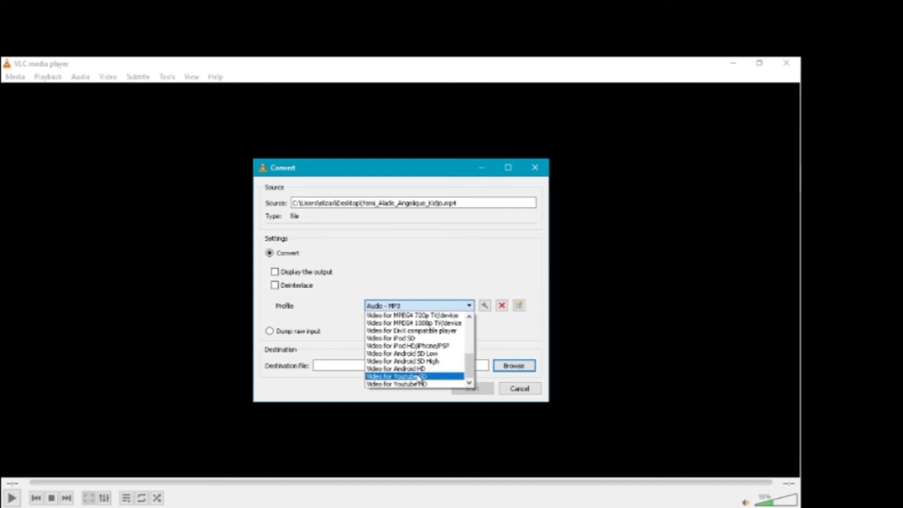
pyautogui.scroll(3, 464, 348)
pyautogui.scroll(-3, 465, 352)
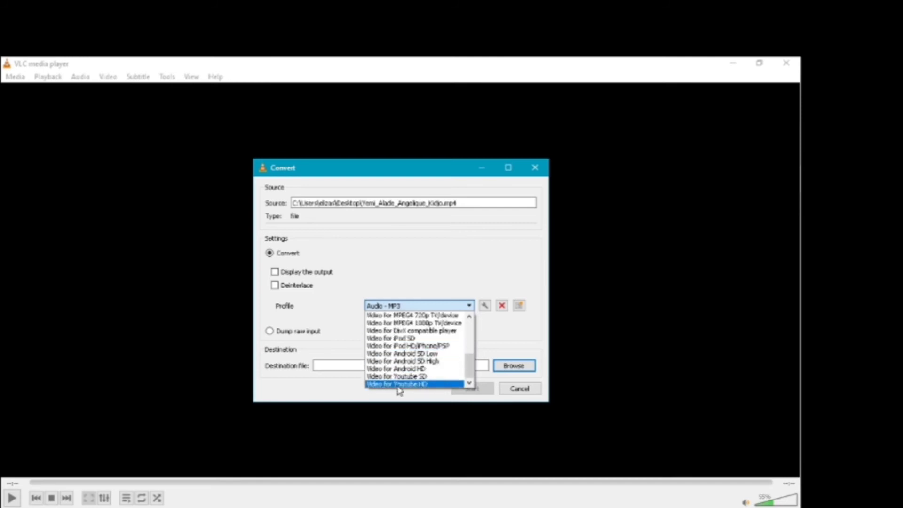
pyautogui.click(427, 385)
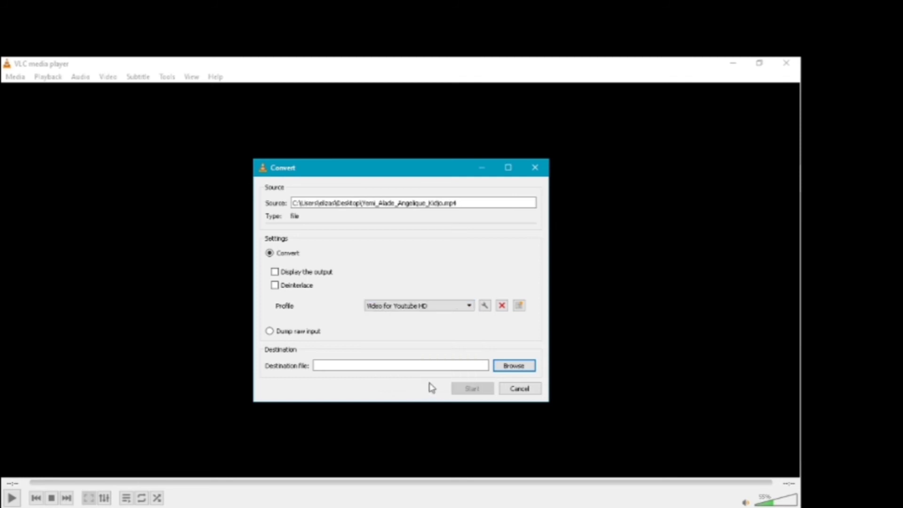
pyautogui.click(513, 366)
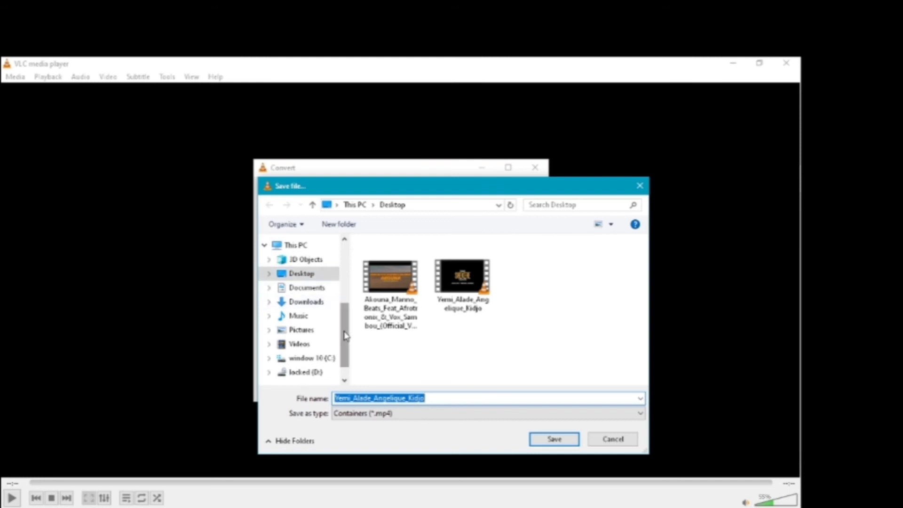
# - Name the output Yemi_Alade_Angelique_Kidjo2.mp4 on the Desktop and start the conversion
pyautogui.click(429, 399)
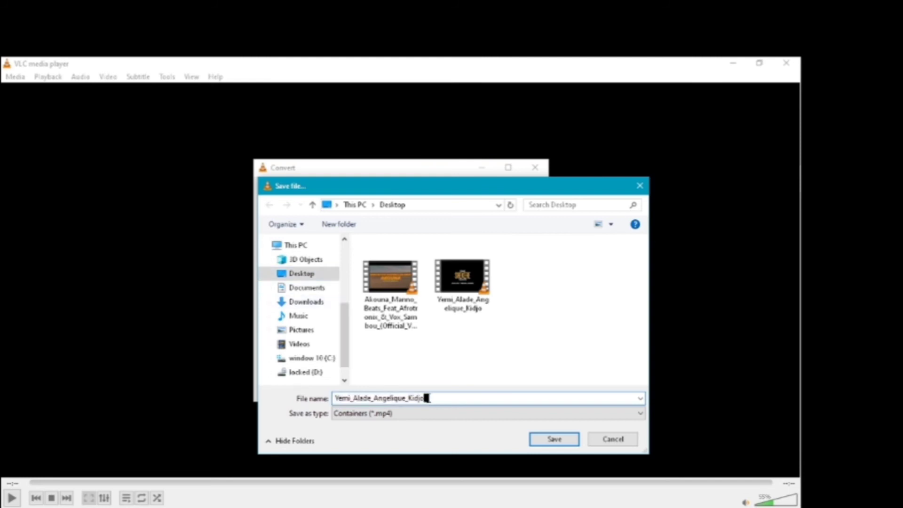
pyautogui.write('2')
pyautogui.click(546, 445)
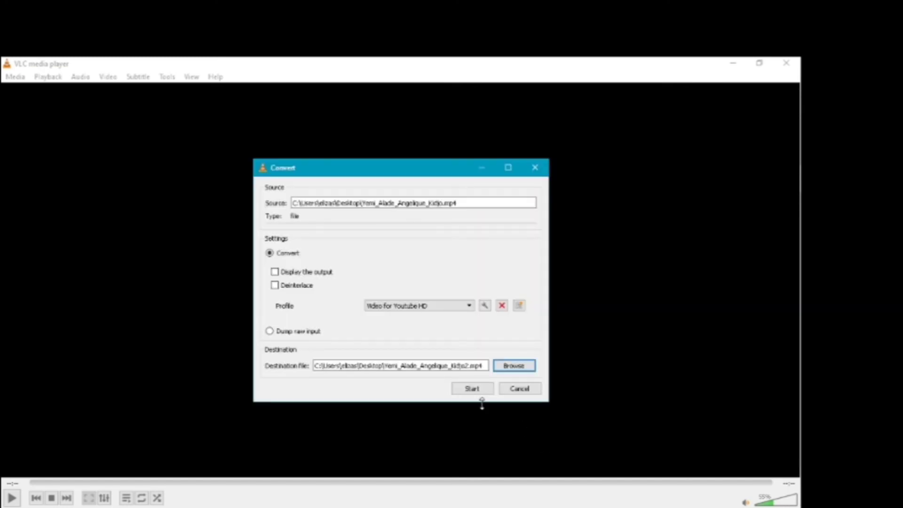
pyautogui.click(472, 389)
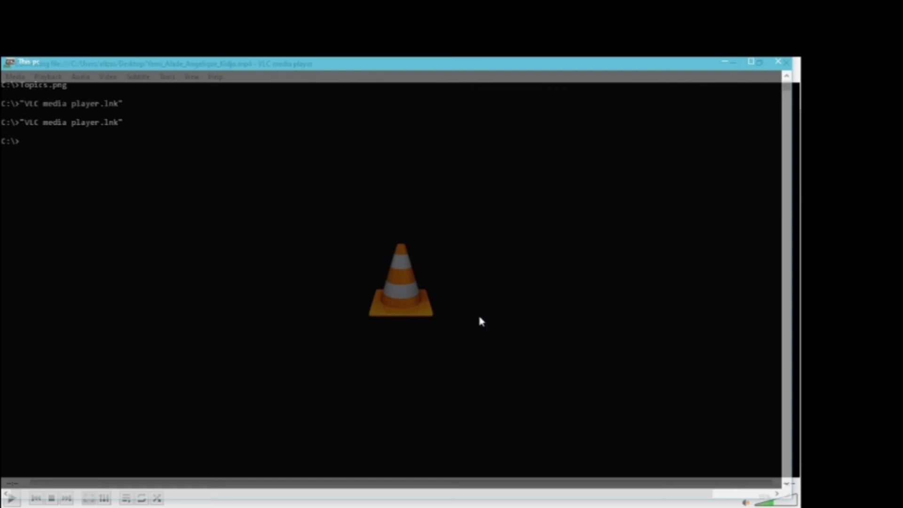